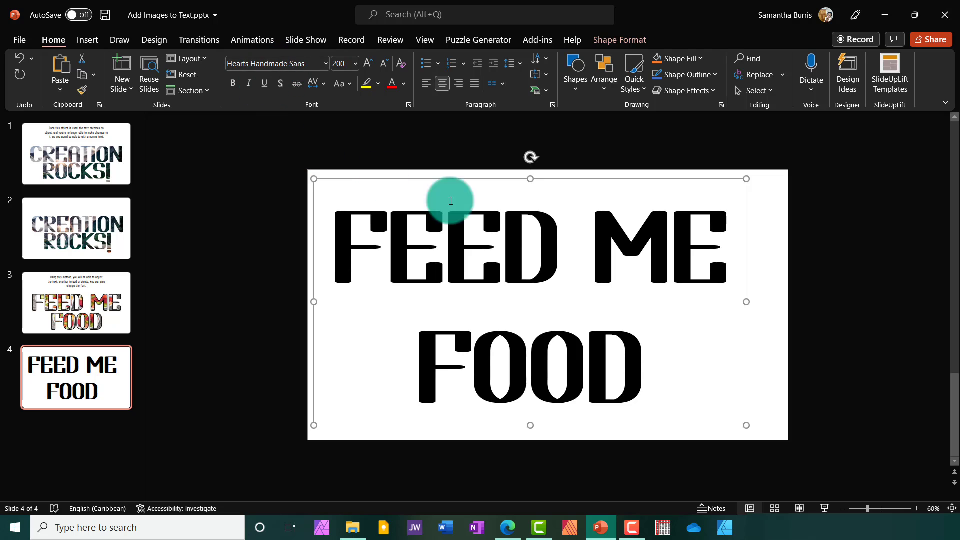
- Set the line spacing of the whole FEED ME FOOD text to Exactly 170 pt
click(535, 259)
key(ctrl+a)
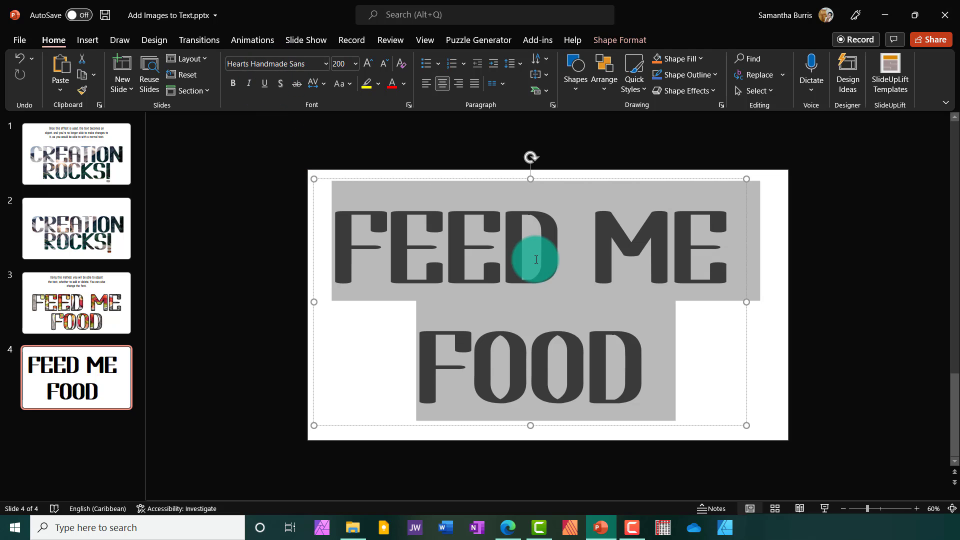
right_click(535, 259)
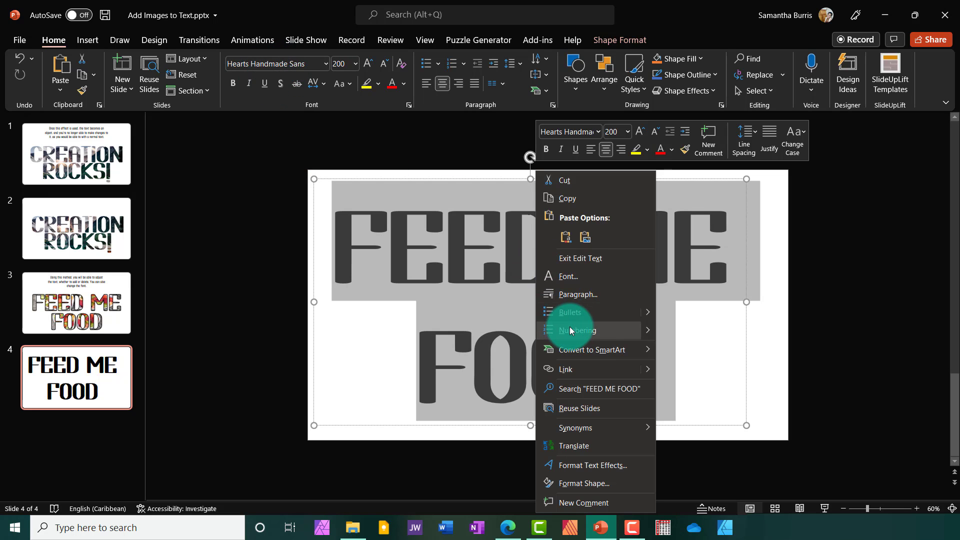
click(587, 295)
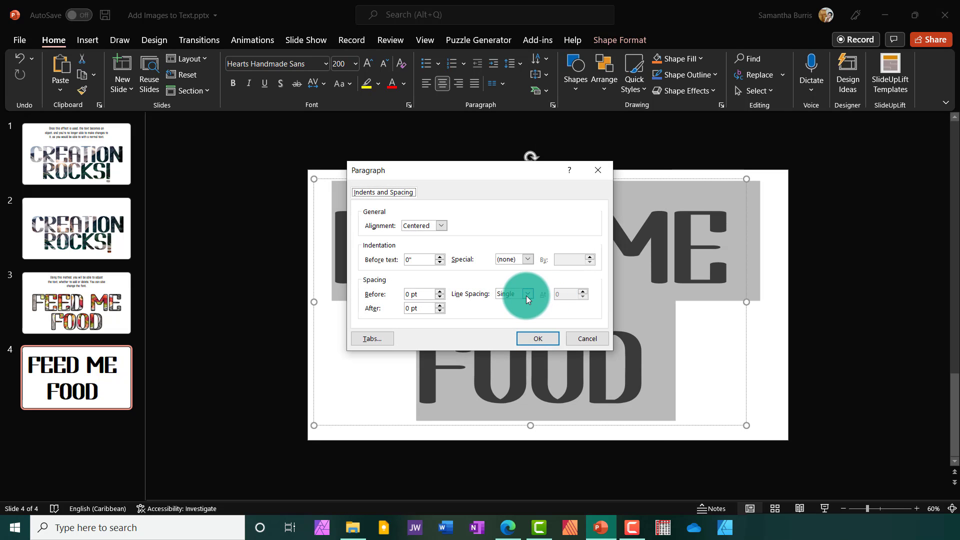
click(526, 294)
click(505, 343)
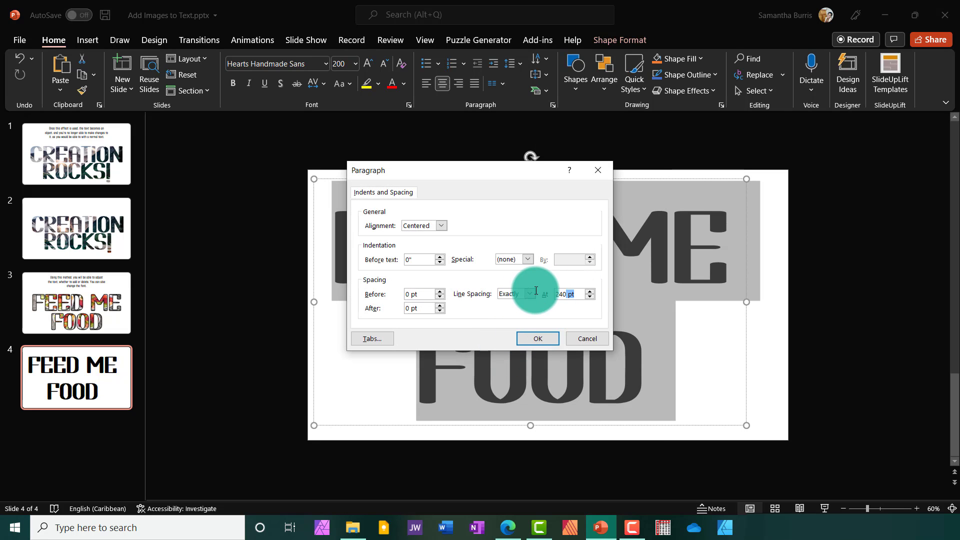
text(170)
key(Return)
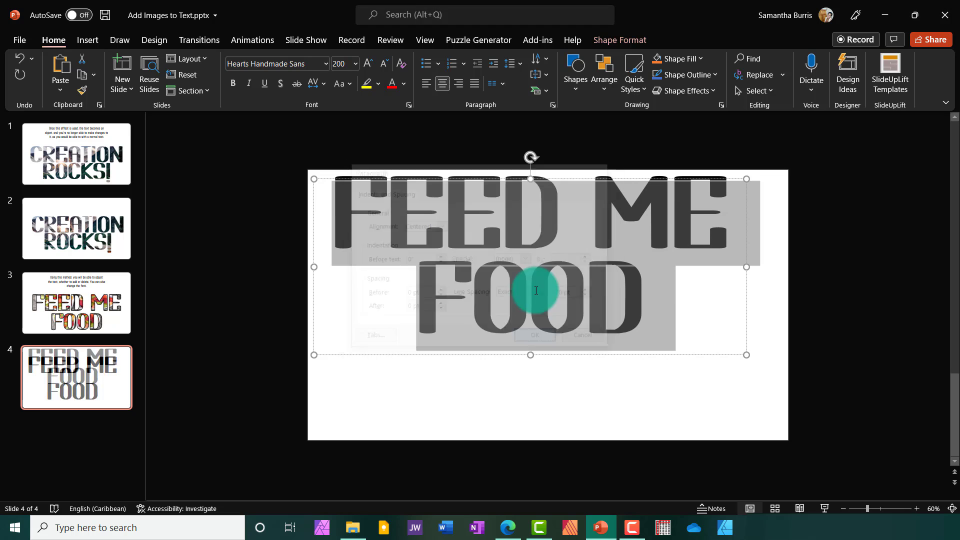
- Move the FEED ME FOOD text box down to the vertical middle of the slide and save the presentation
drag(570, 178, 571, 235)
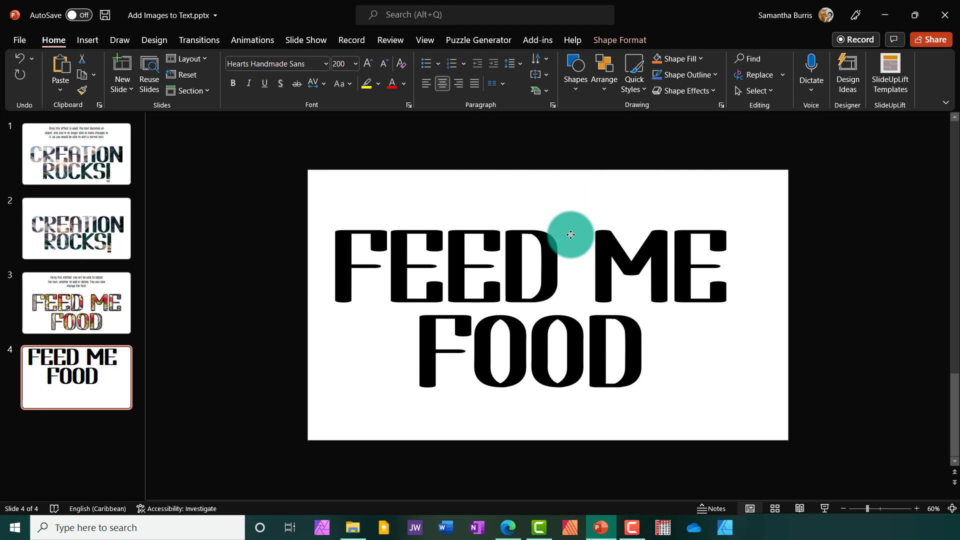
click(772, 331)
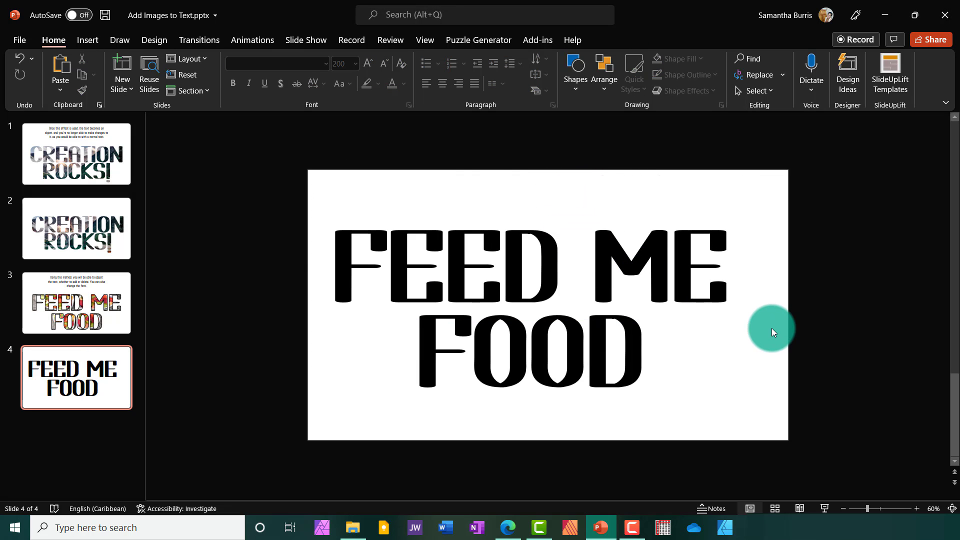
key(ctrl+s)
click(582, 277)
click(495, 279)
click(644, 275)
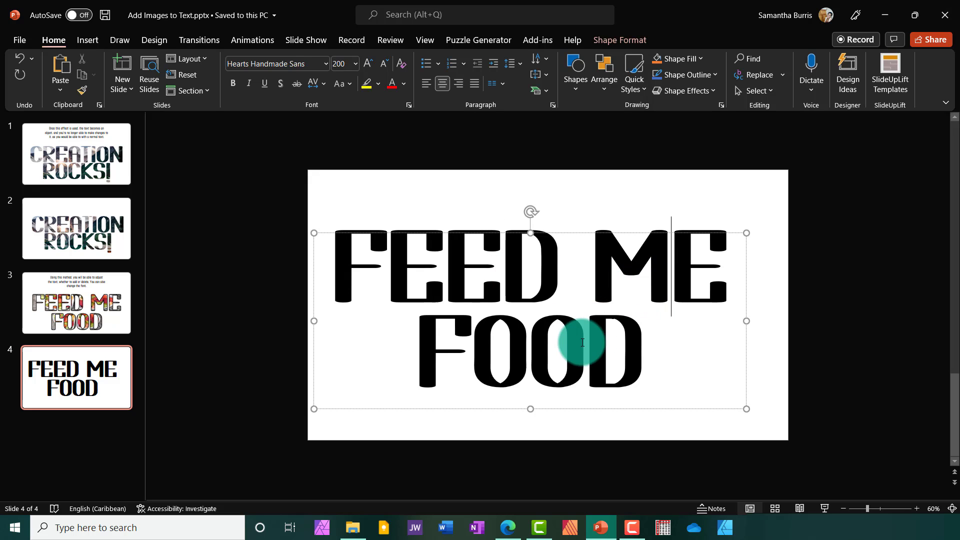
click(578, 338)
click(497, 338)
click(431, 262)
click(561, 261)
click(635, 262)
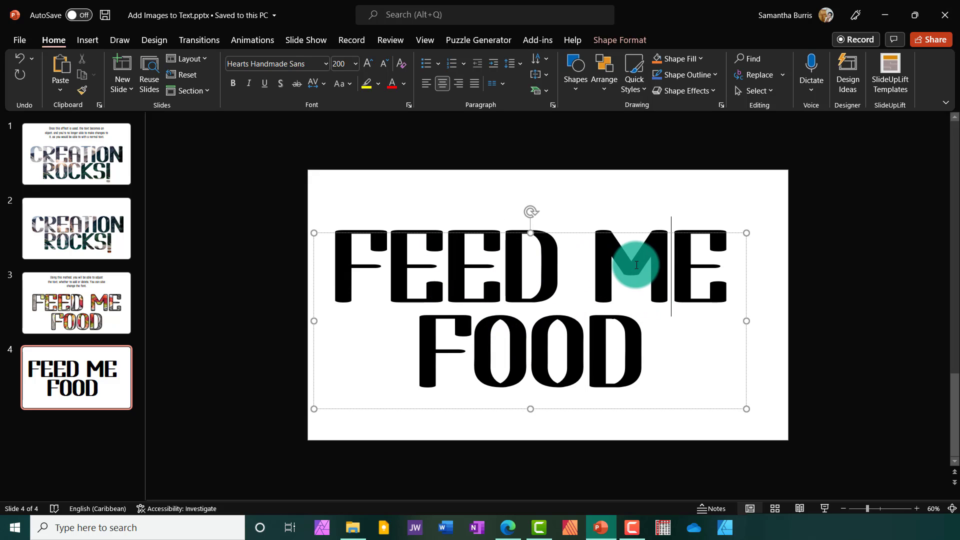
- Change the text fill of the whole FEED ME FOOD text to a picture or texture fill
click(611, 334)
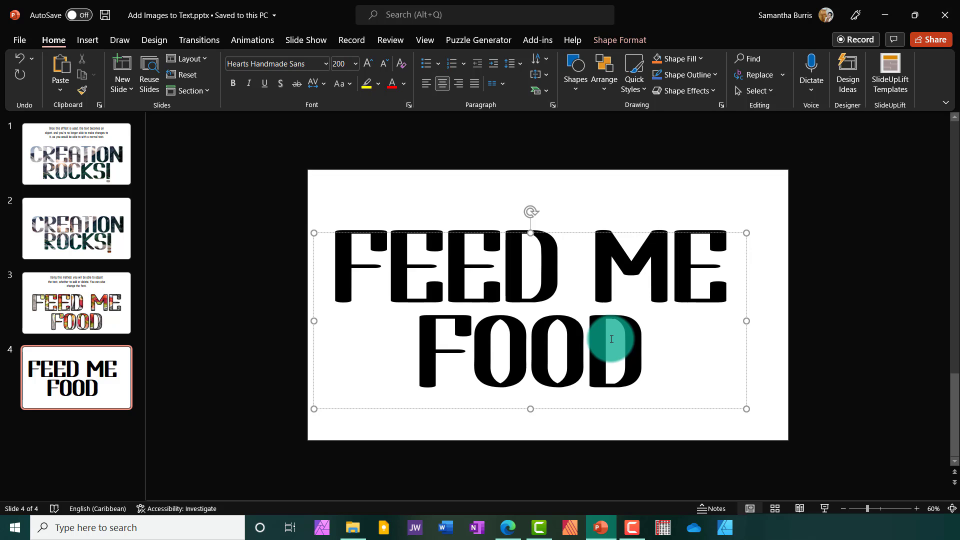
key(ctrl+a)
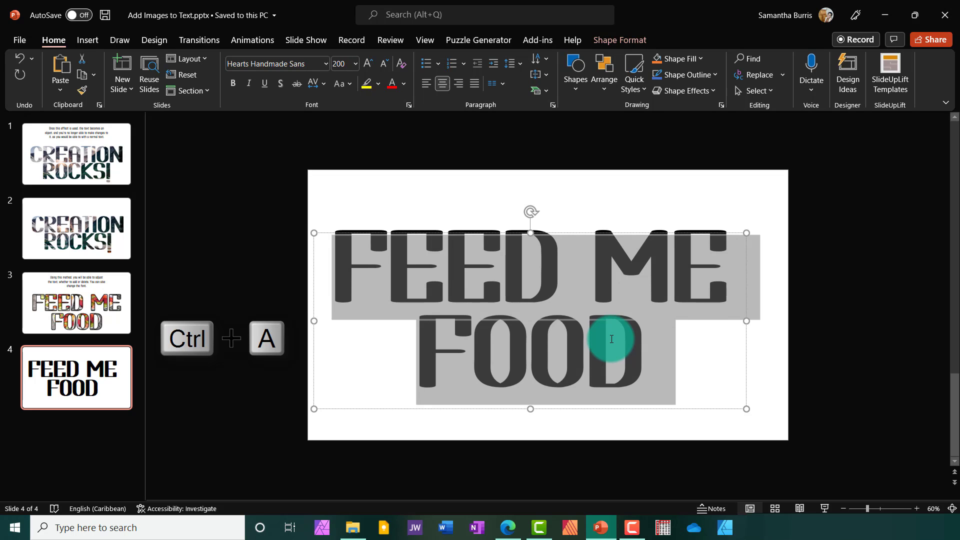
right_click(610, 339)
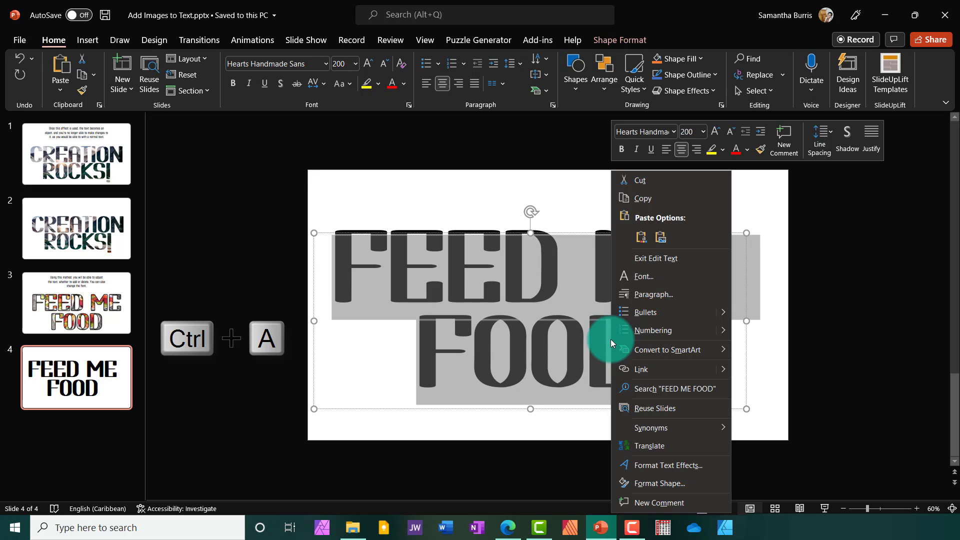
click(635, 466)
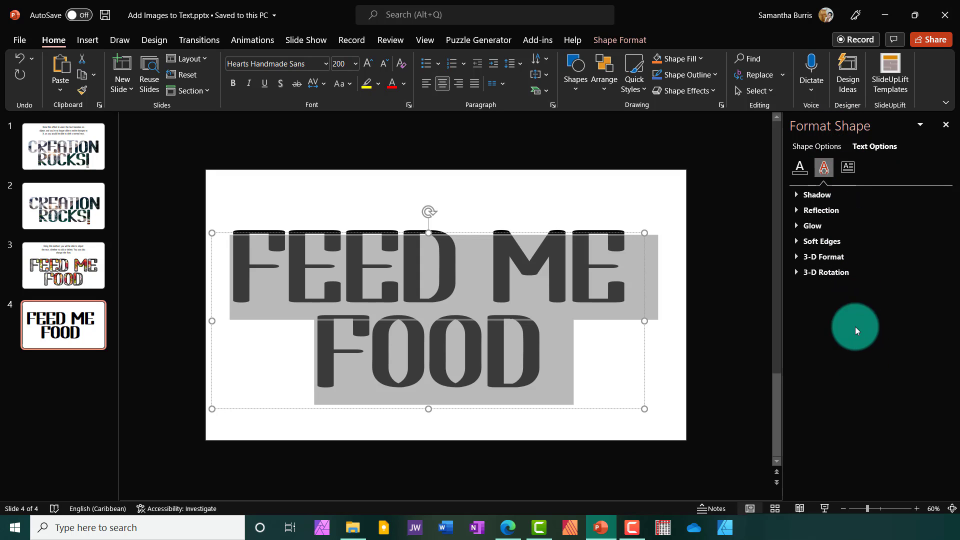
click(801, 168)
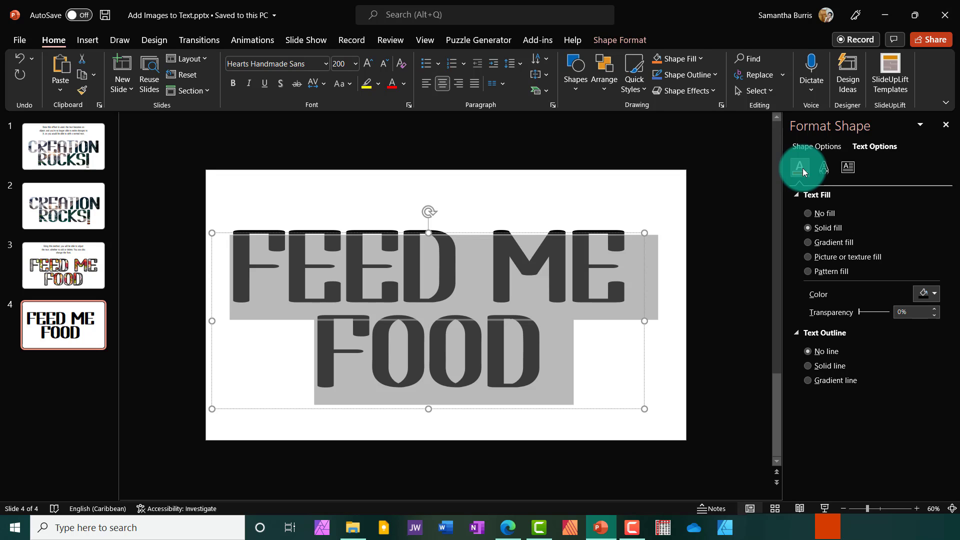
click(808, 257)
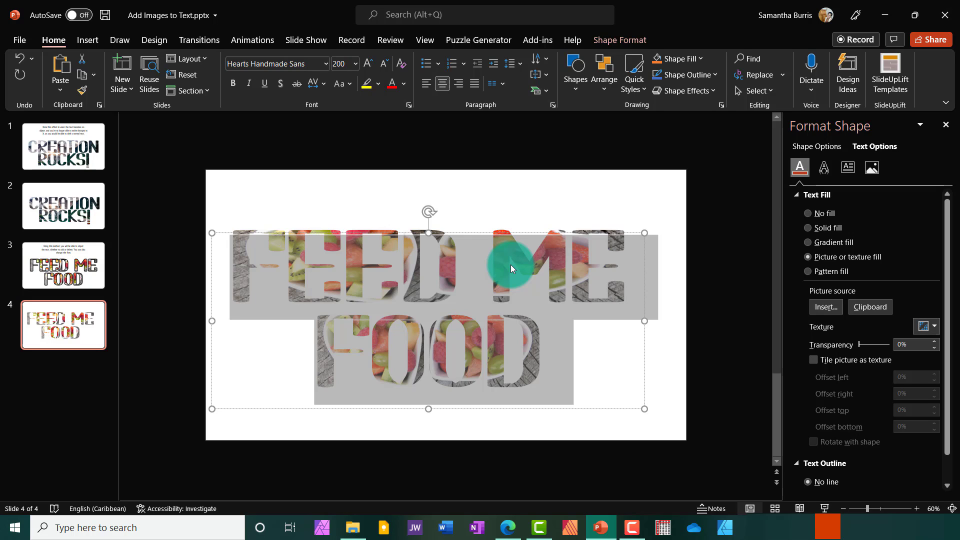
click(819, 308)
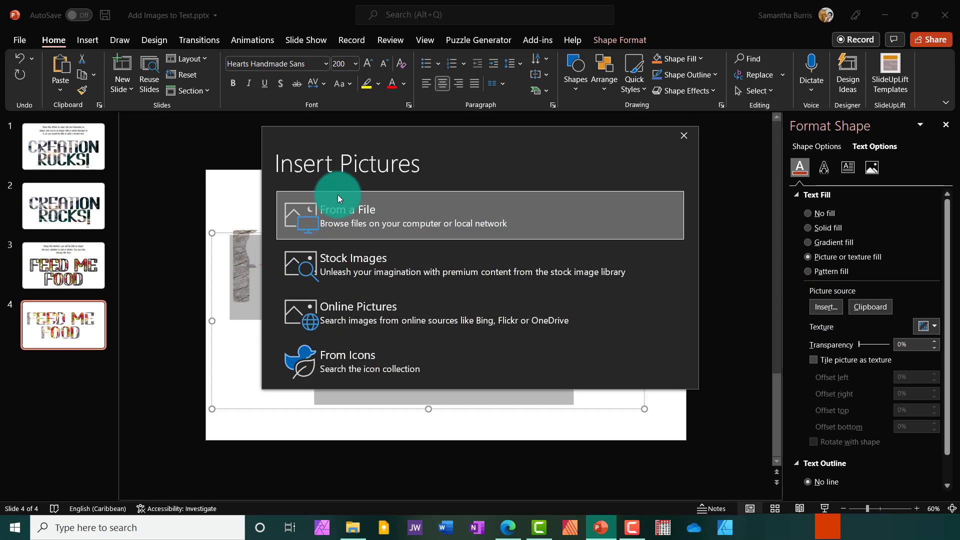
click(338, 196)
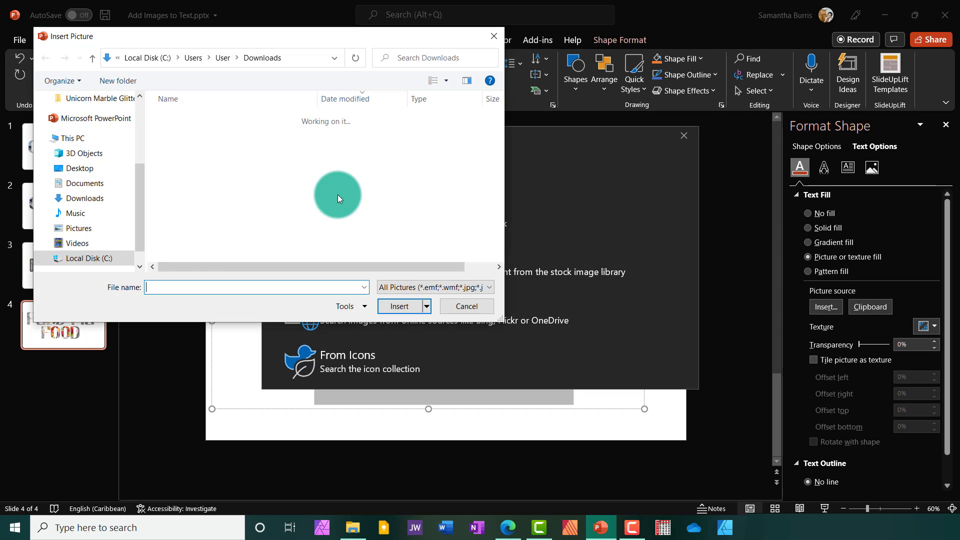
double_click(217, 136)
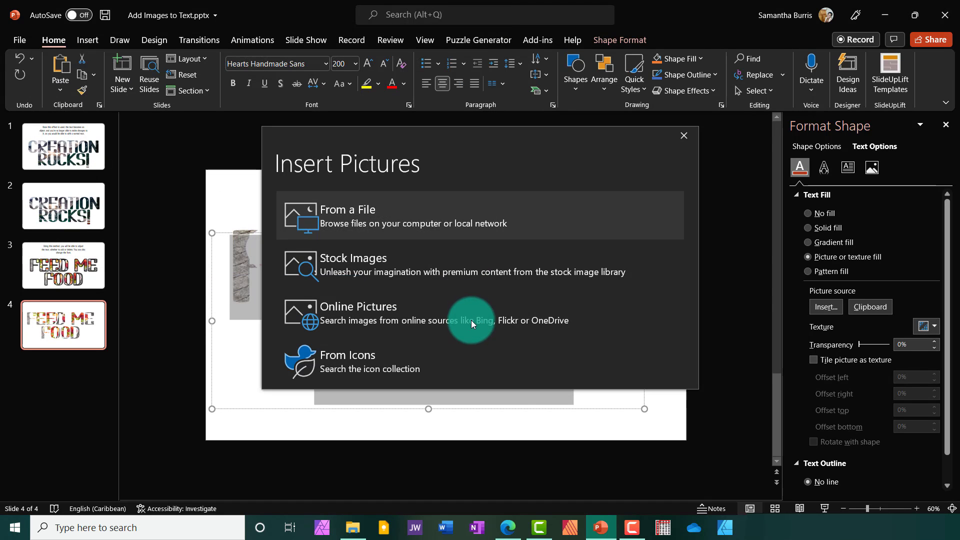
click(692, 262)
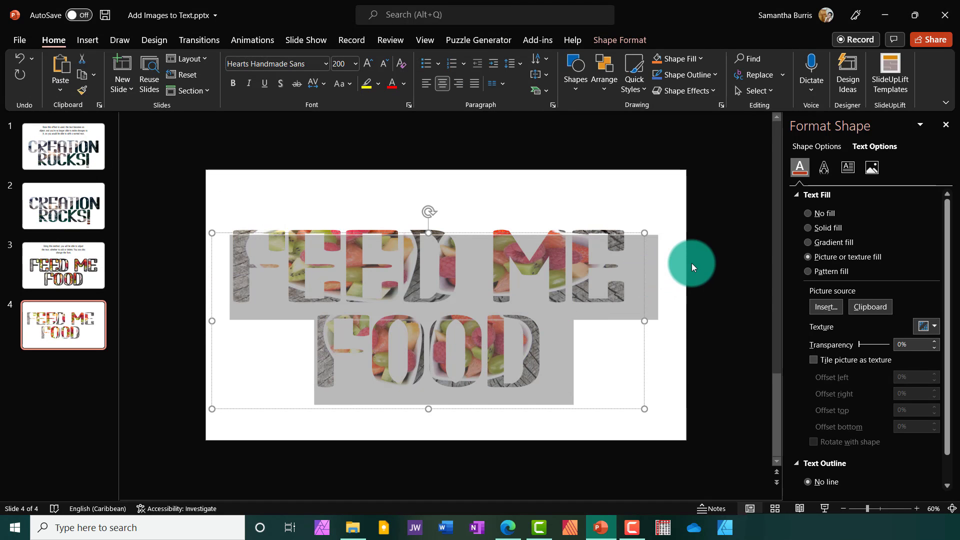
- Compare the outlined picture text on slide 3 with the FEED ME FOOD text on slide 4
click(88, 261)
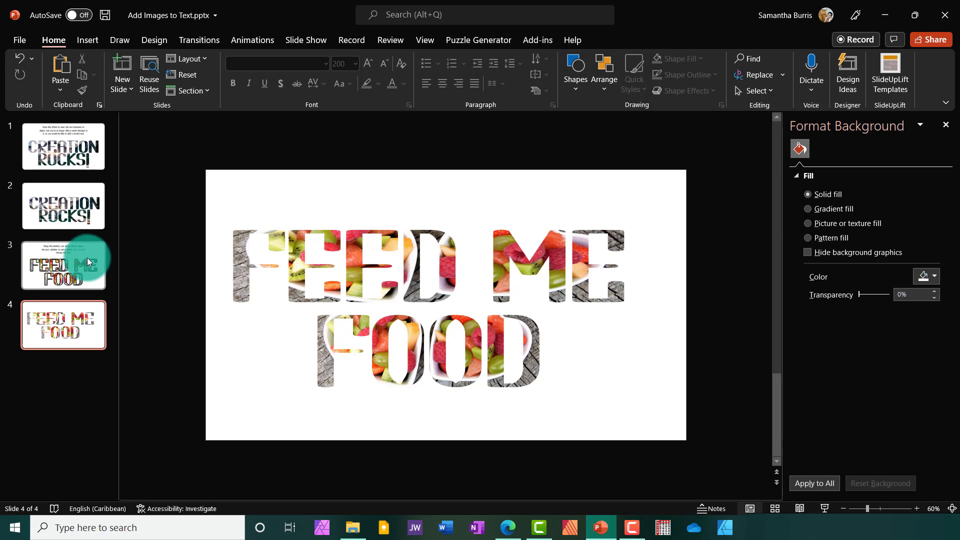
click(87, 259)
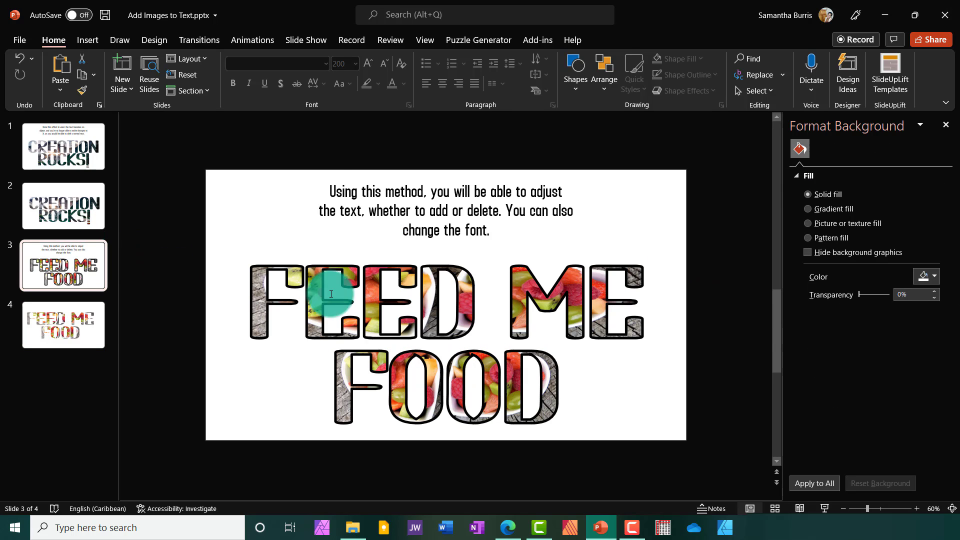
click(407, 305)
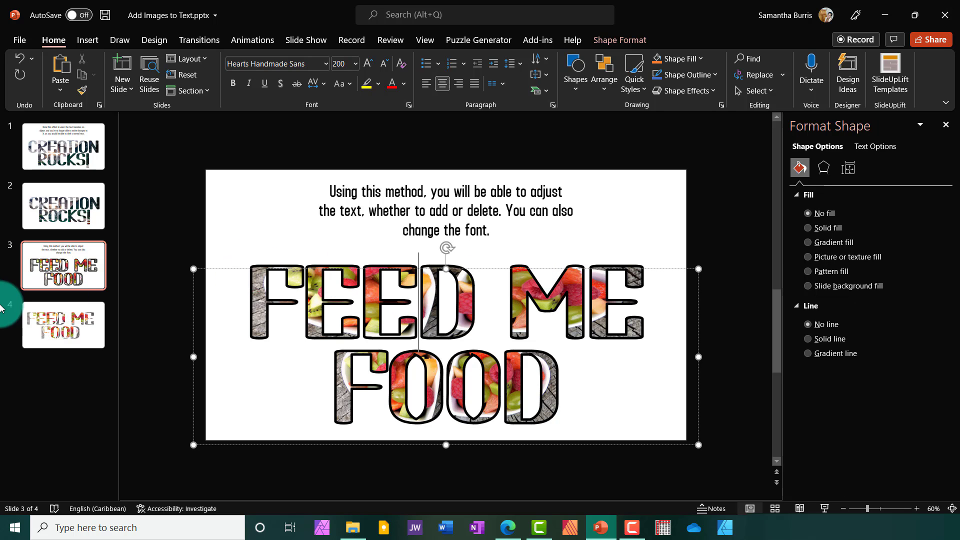
click(58, 313)
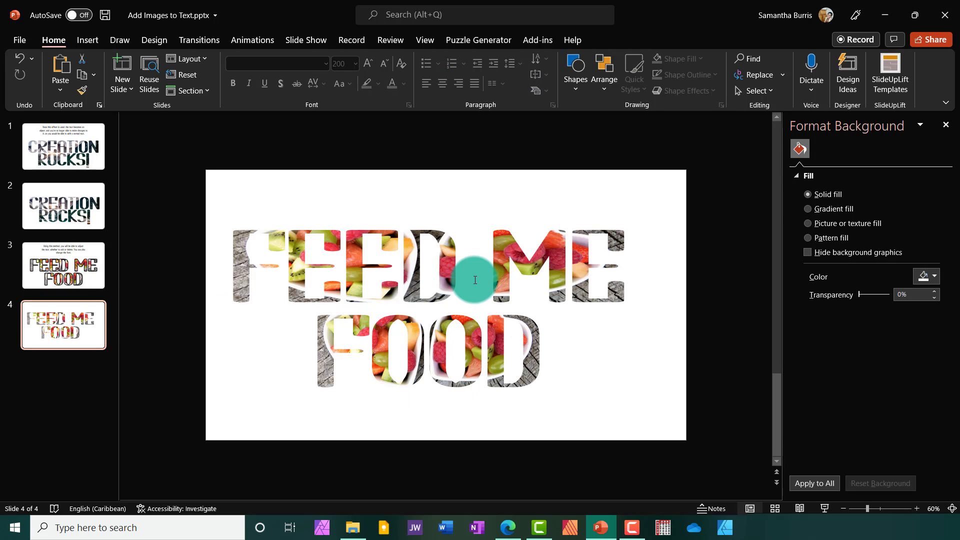
click(475, 280)
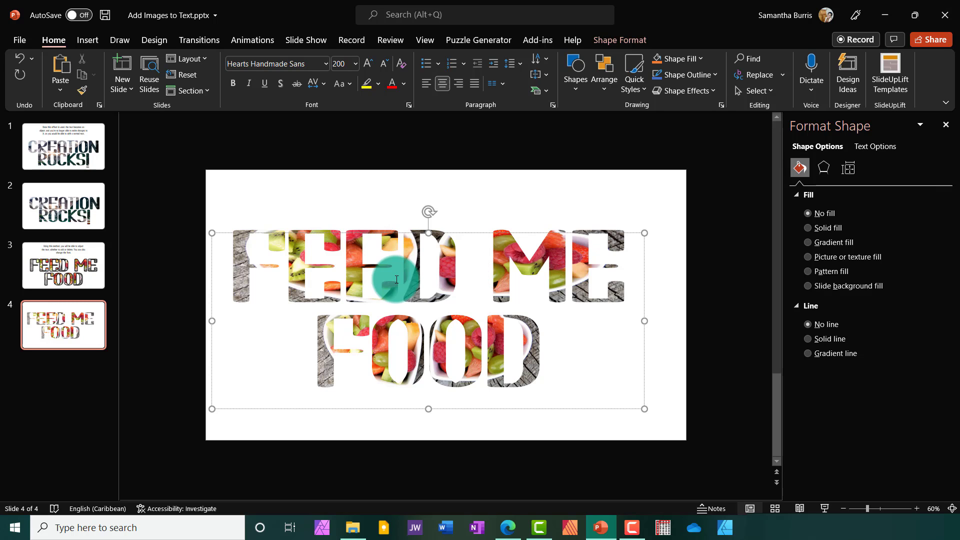
click(489, 351)
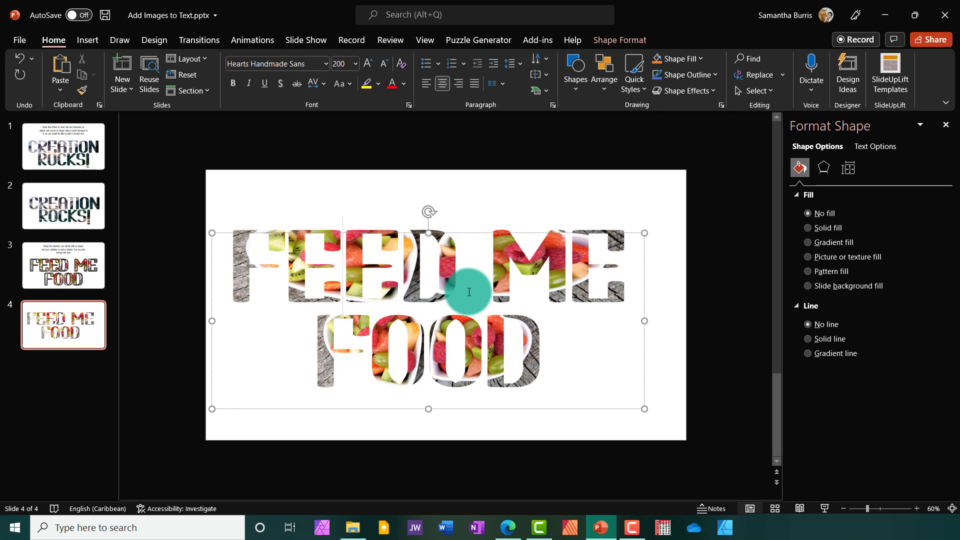
- Add a solid line text outline to the whole FEED ME FOOD text on slide 4
key(ctrl+a)
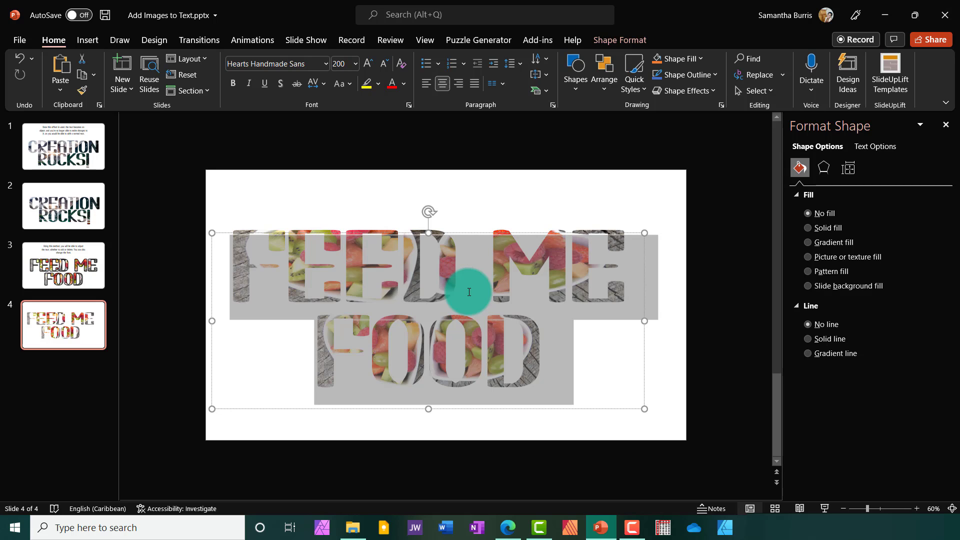
right_click(488, 239)
click(517, 466)
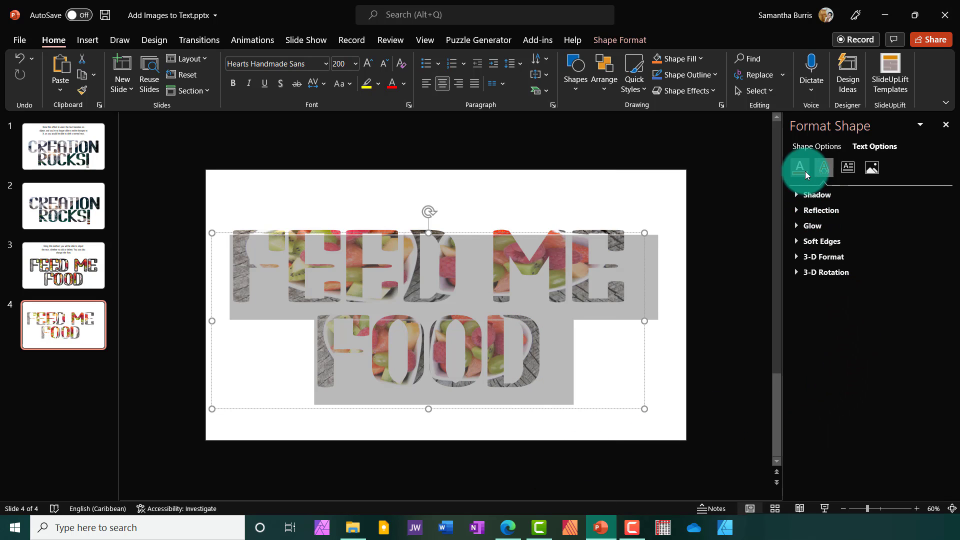
click(800, 169)
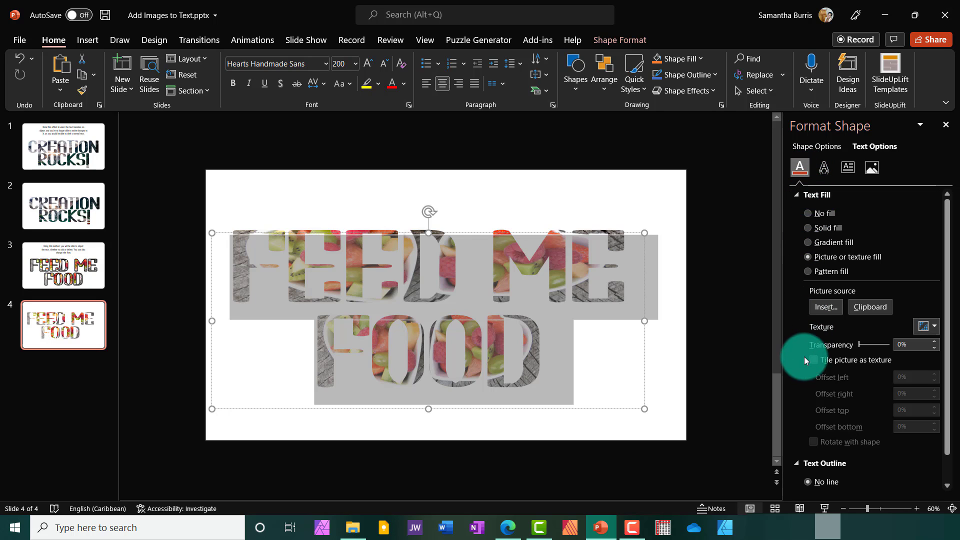
scroll(800, 380, down, 2)
click(797, 433)
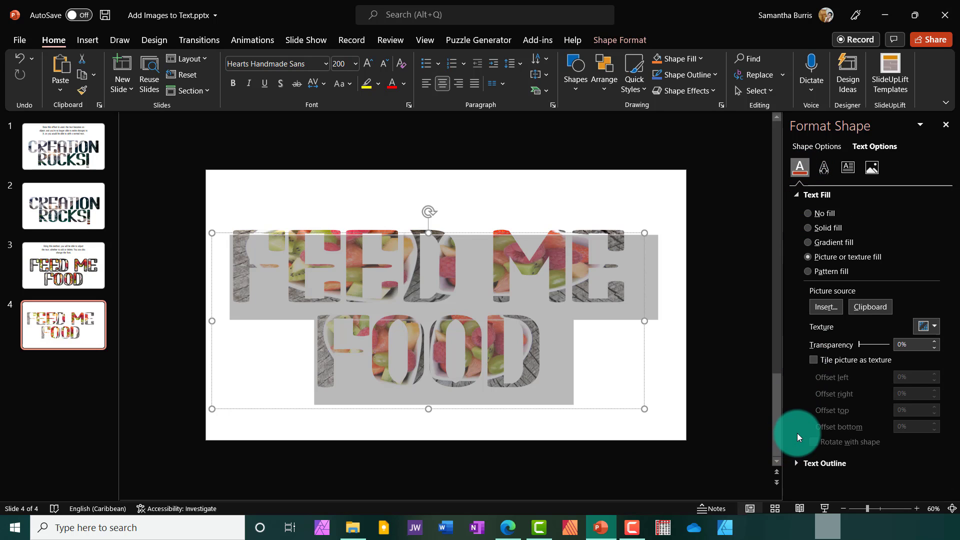
click(797, 464)
scroll(943, 410, down, 2)
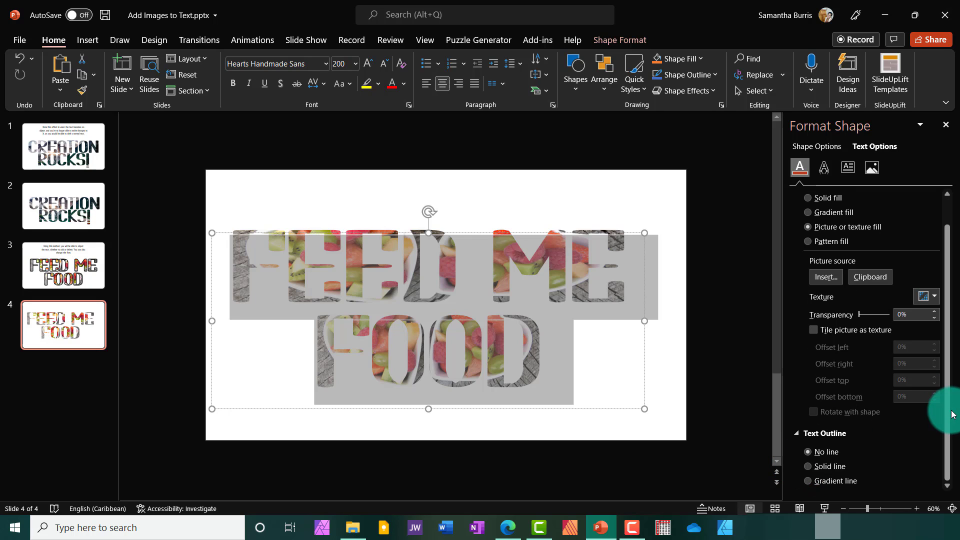
click(812, 466)
scroll(904, 430, down, 5)
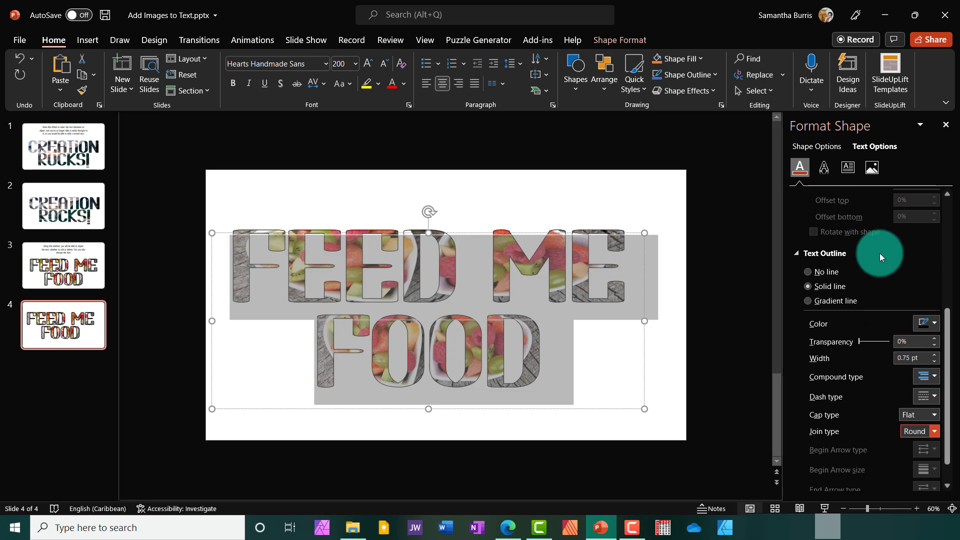
- Set the text outline width to 3.75 pt
click(935, 355)
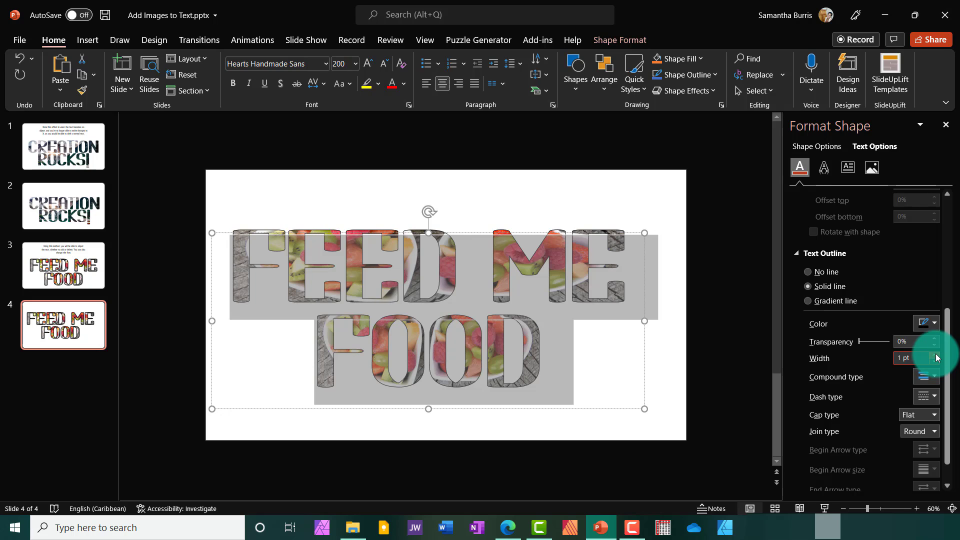
click(935, 355)
click(935, 355)
click(935, 355)
click(935, 355)
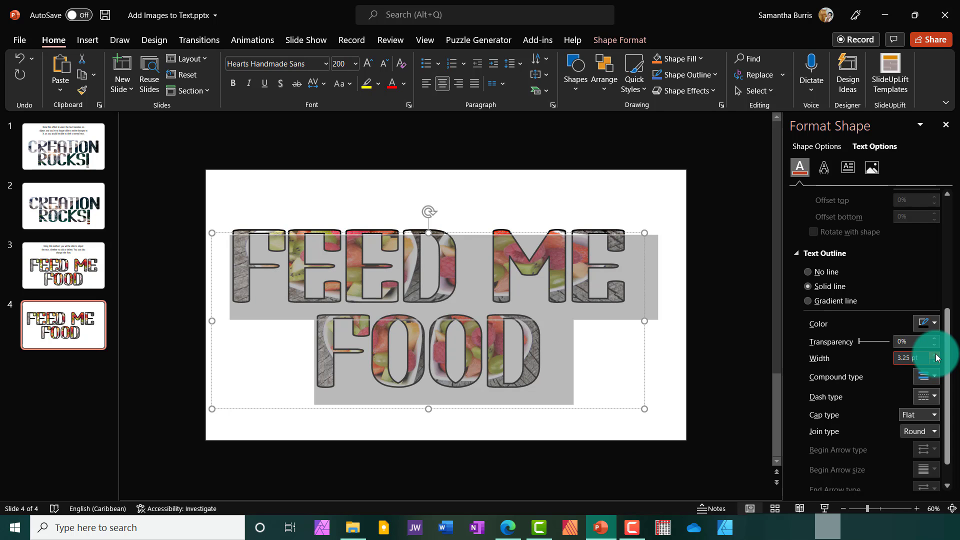
click(935, 355)
click(936, 355)
click(495, 189)
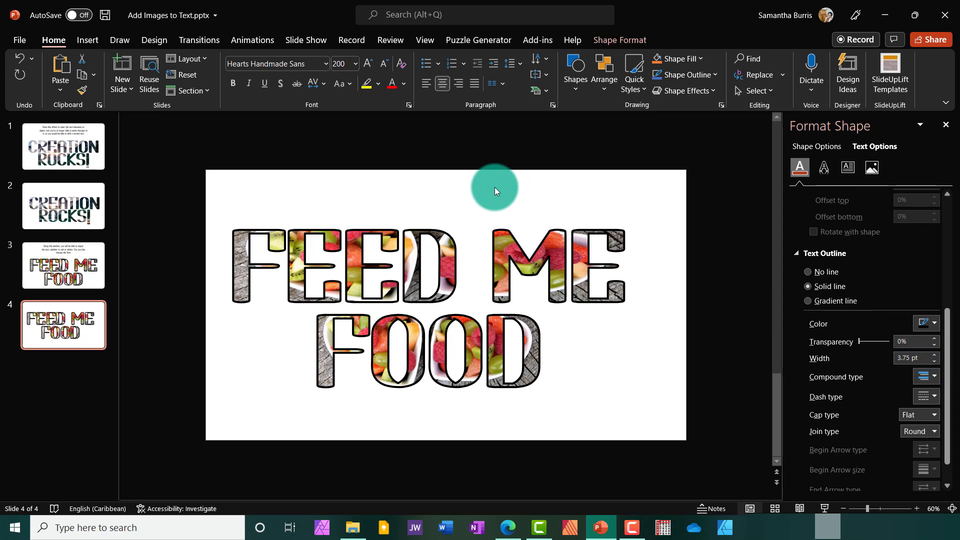
click(450, 233)
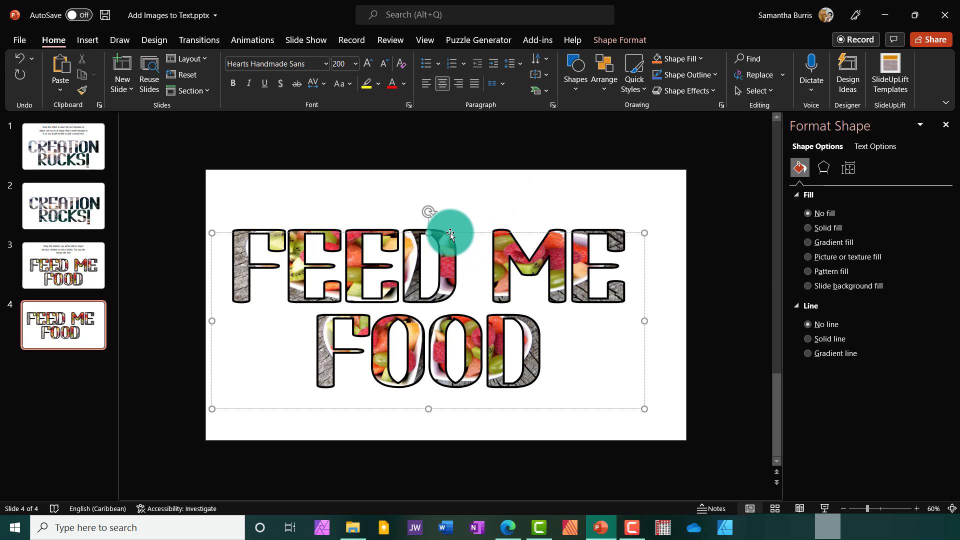
- Center the FEED ME FOOD text box horizontally on slide 4 and compare it with slide 3
drag(450, 233, 468, 233)
click(93, 276)
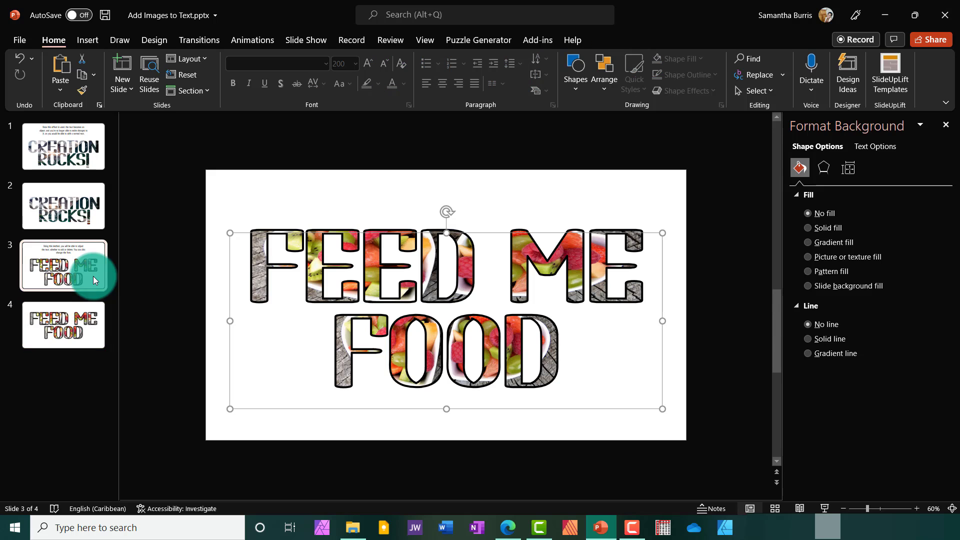
click(84, 325)
- Replace the whole FEED ME FOOD text on slide 4 with FOOD IS AWESOME!
click(496, 269)
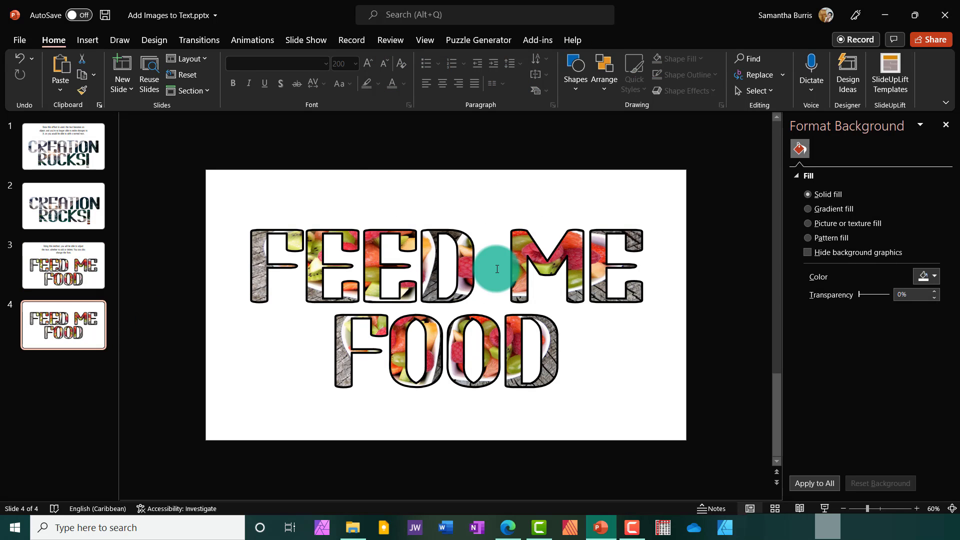
click(465, 231)
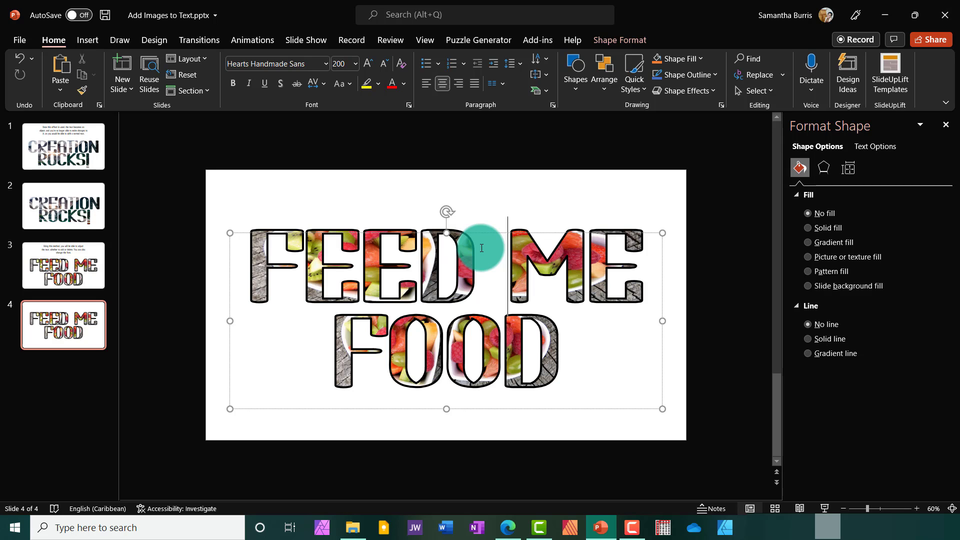
key(ctrl+a)
text(FOO)
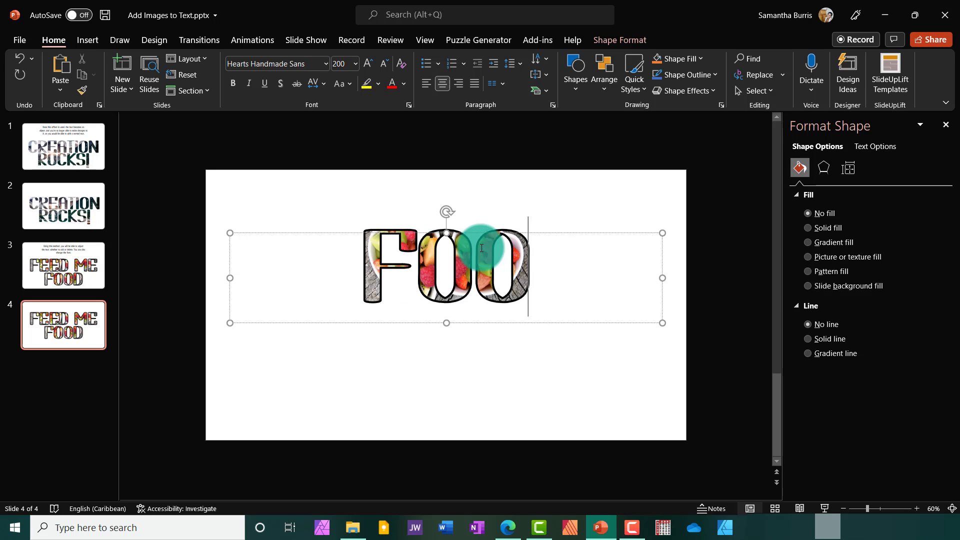
text(D IS AWES,)
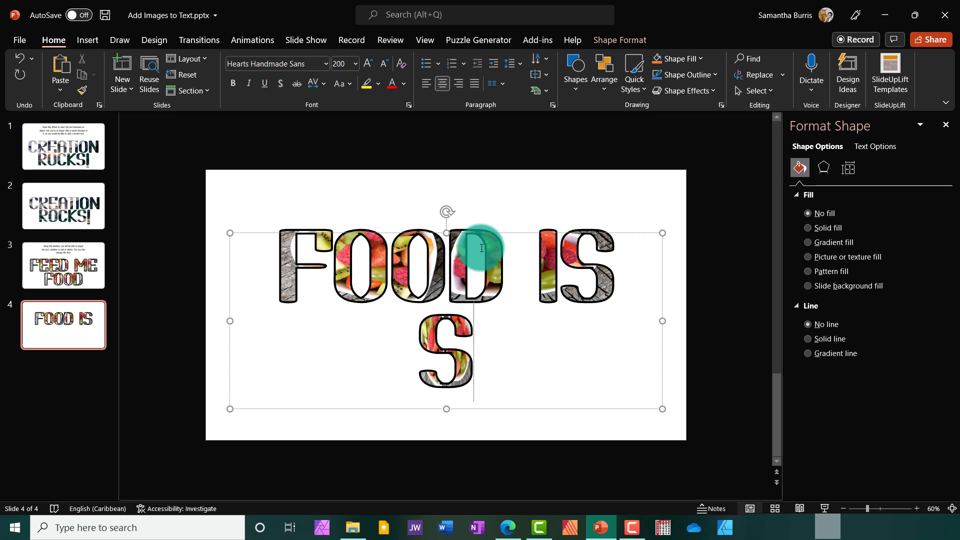
key(BackSpace)
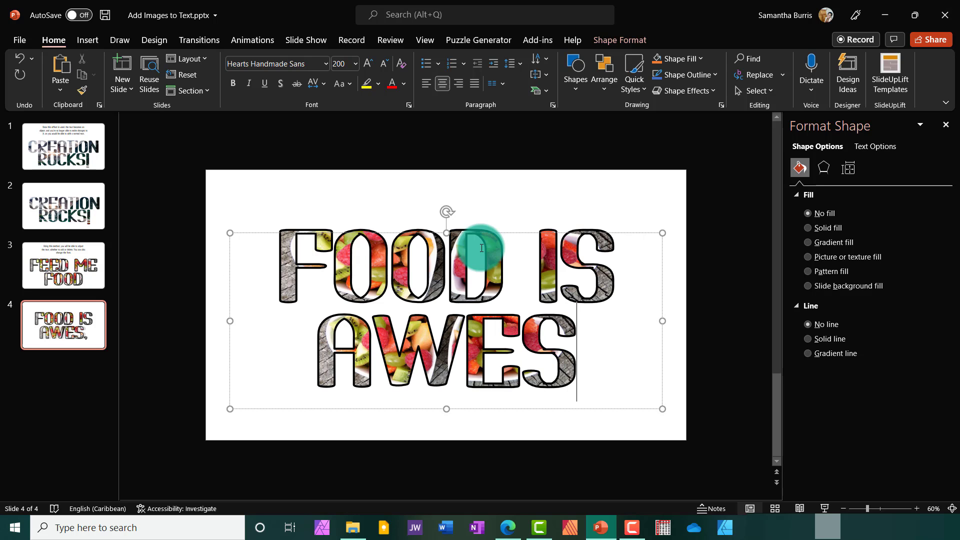
text(OME!)
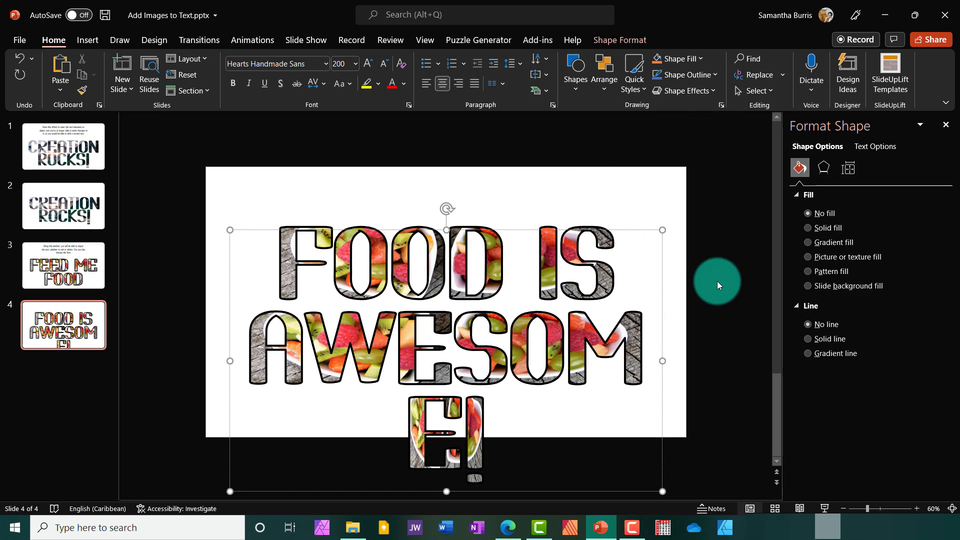
- Widen the text box so AWESOME! fits on one line and center the box horizontally on the slide
drag(664, 359, 717, 347)
drag(645, 305, 645, 306)
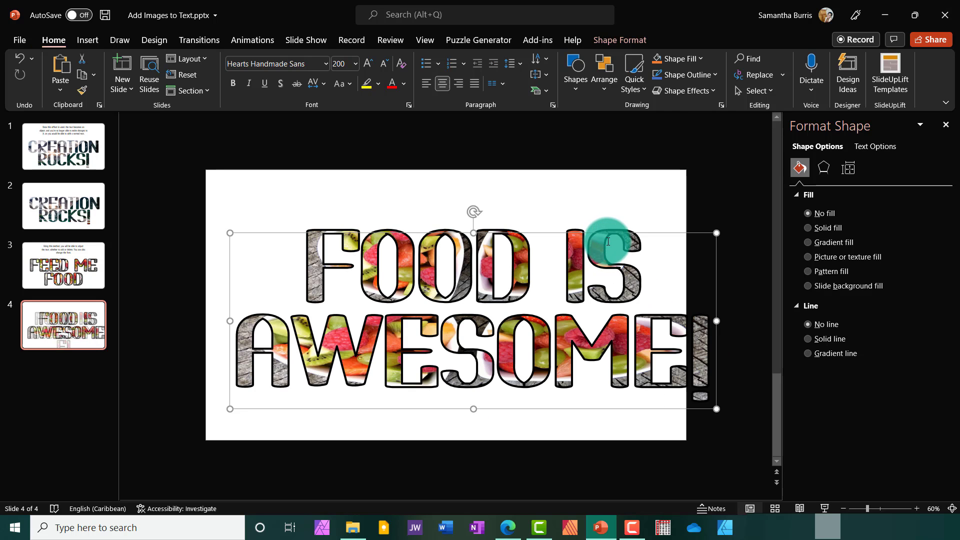
drag(610, 230, 583, 229)
- Reduce the font size of the whole FOOD IS AWESOME! text to 116
click(553, 281)
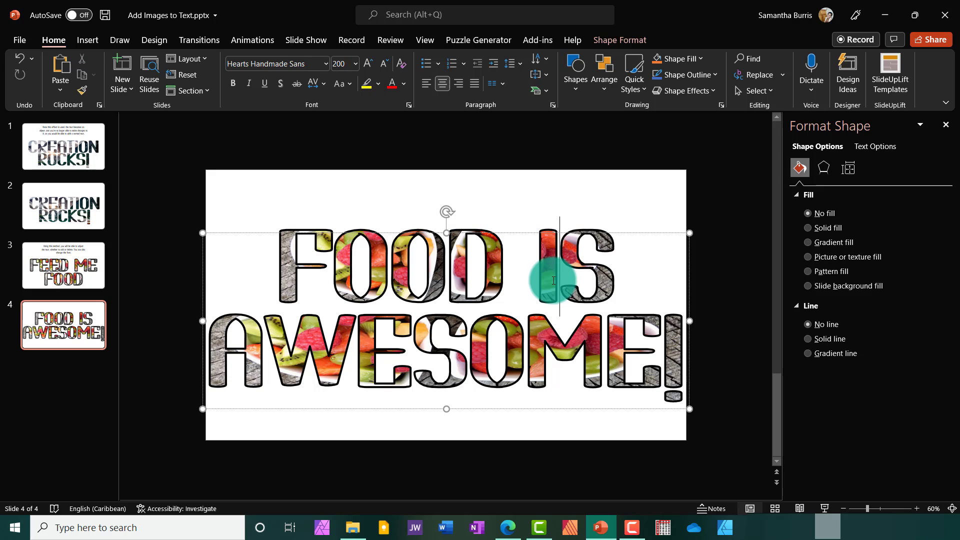
key(ctrl+a)
click(384, 69)
click(383, 70)
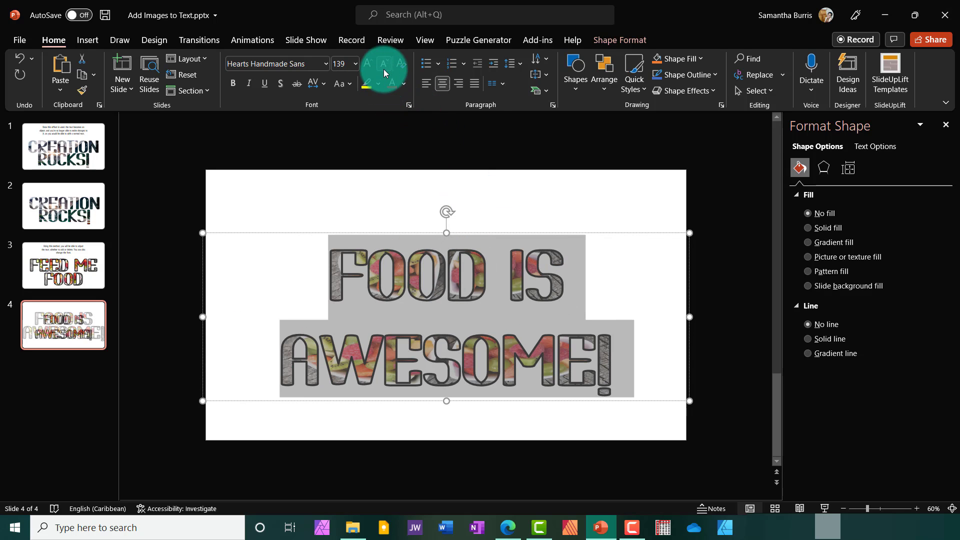
click(383, 69)
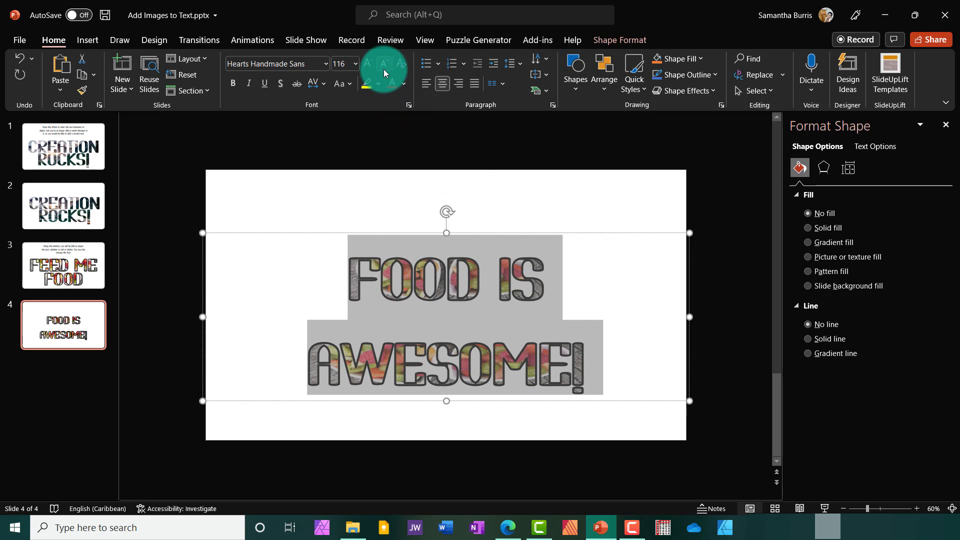
- Change the font of the whole FOOD IS AWESOME! text to Berlin Sans FB Demi and deselect the text box
click(329, 65)
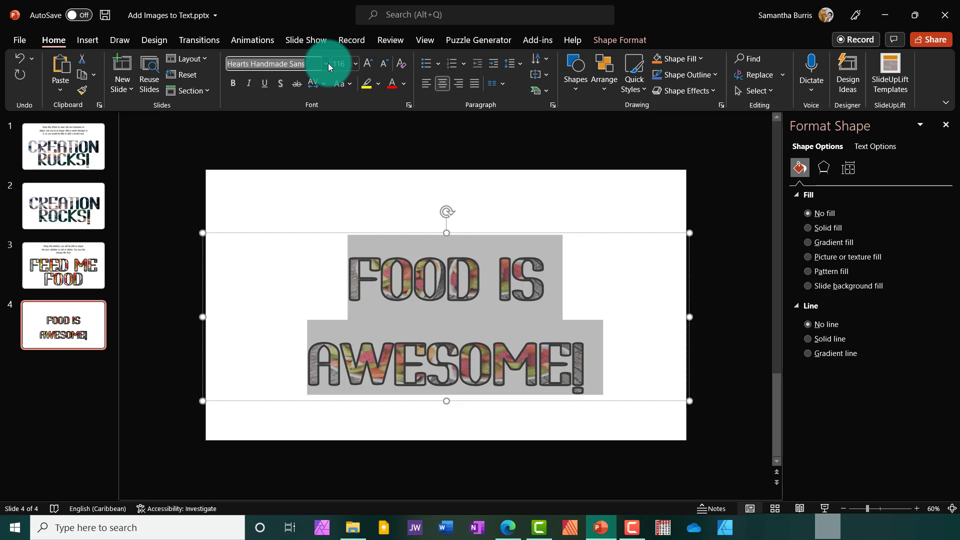
click(326, 65)
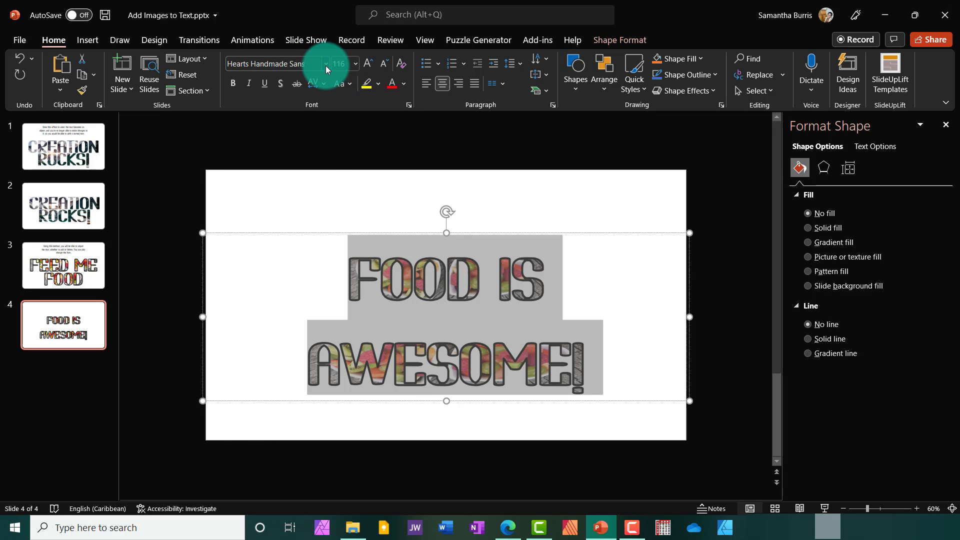
click(325, 65)
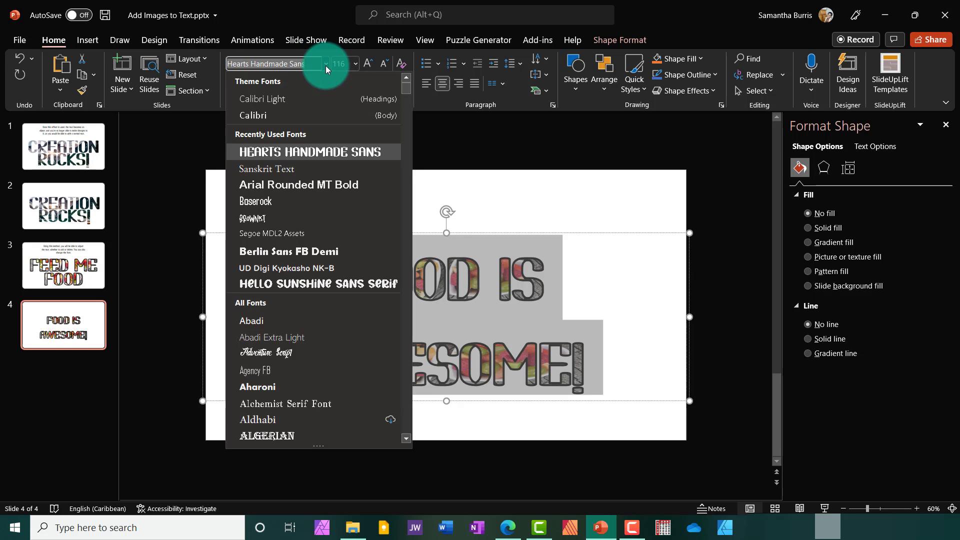
click(254, 256)
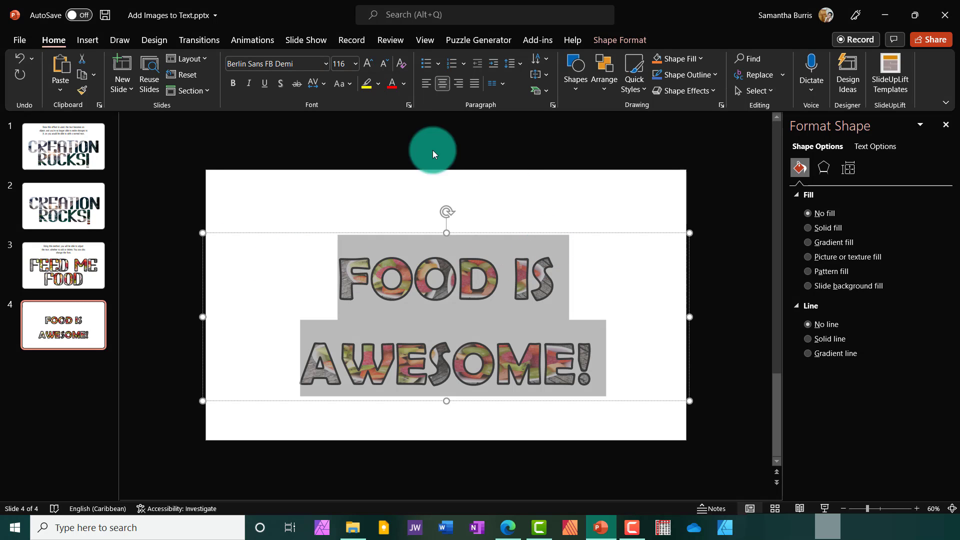
click(636, 285)
click(500, 197)
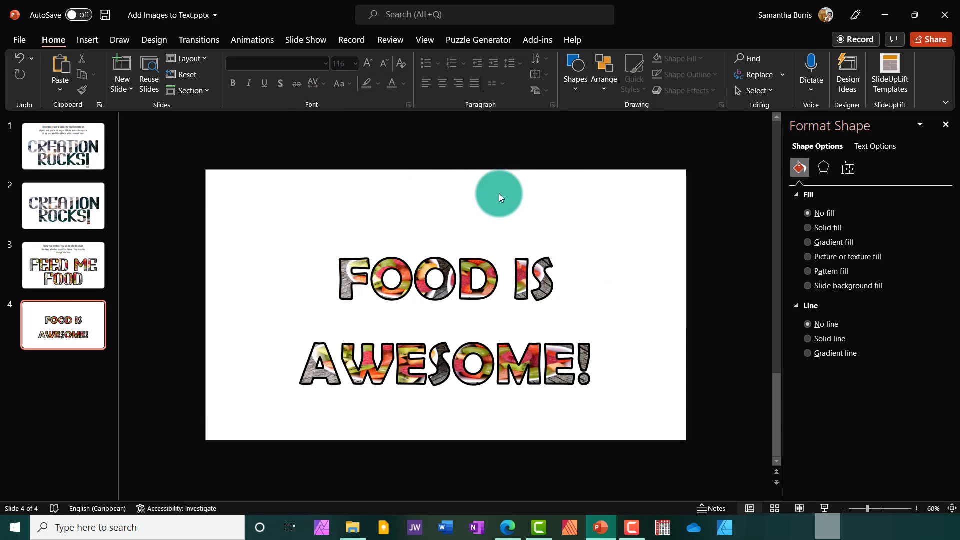
click(668, 359)
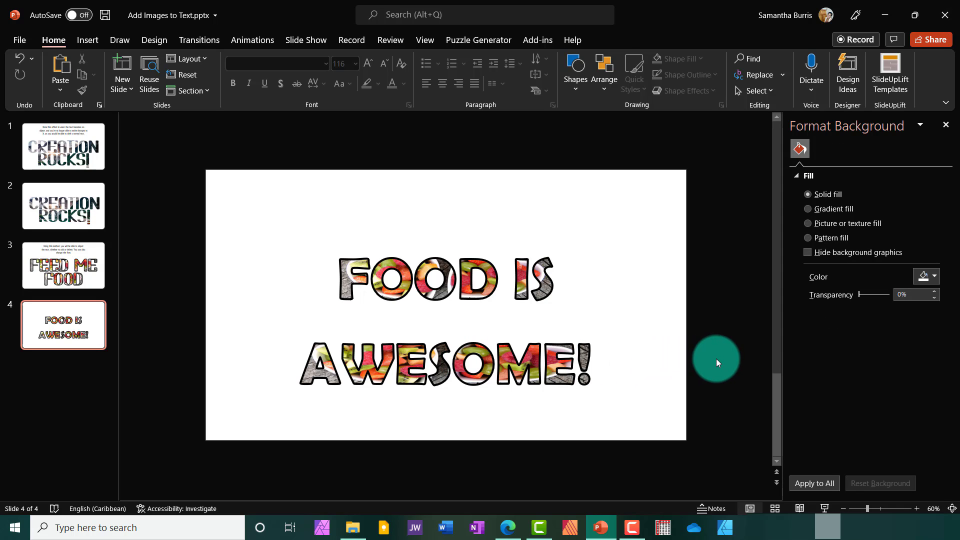